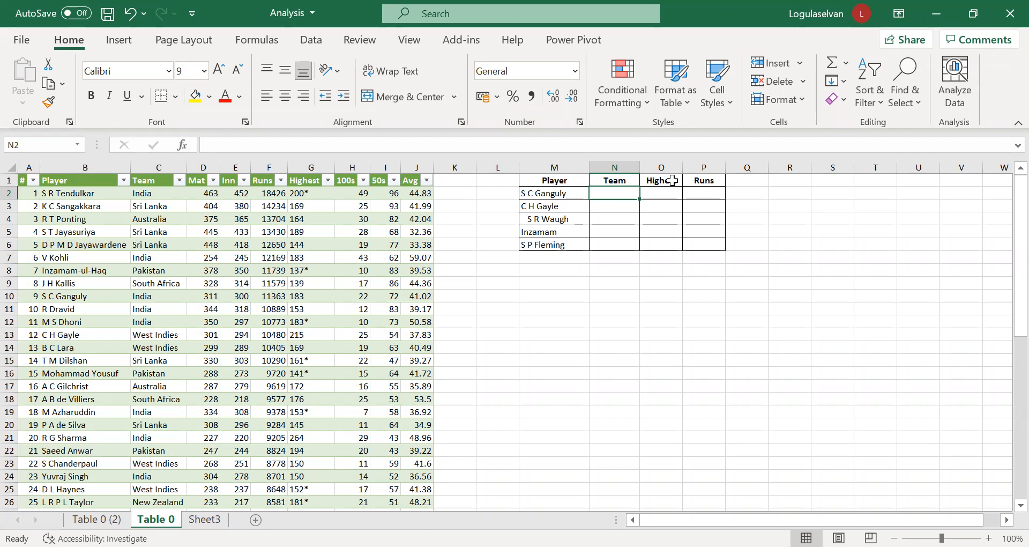
Step: Enter an exact-match VLOOKUP in N2 that looks up M2 in the Player to Avg columns of Table_0, including headers, and returns column 2
text(=)
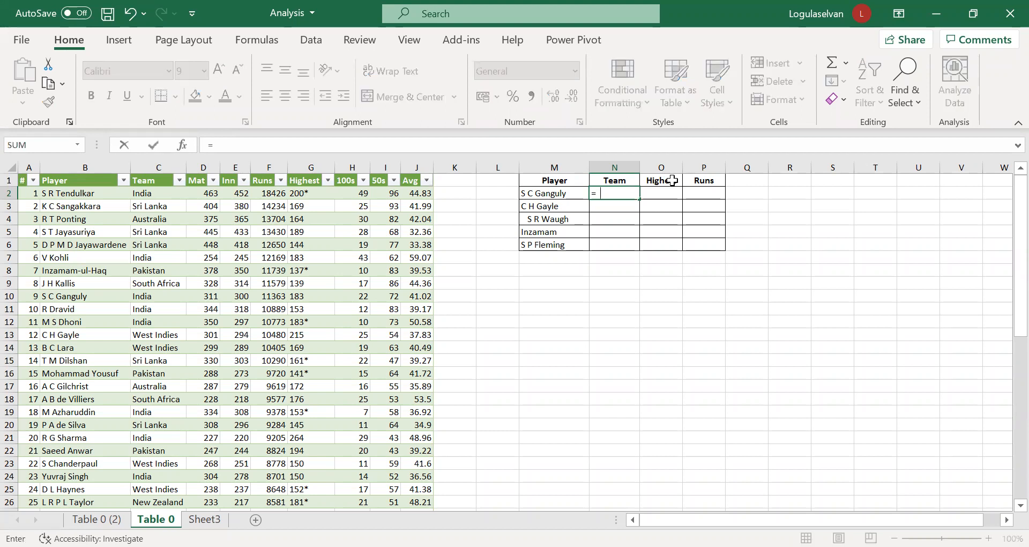
text(vlookup)
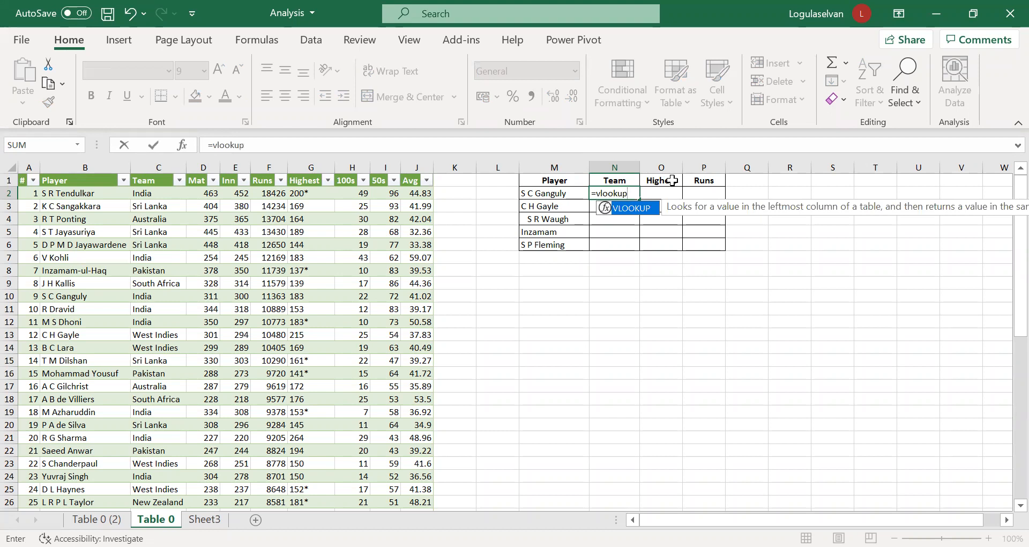
text(()
key(Left)
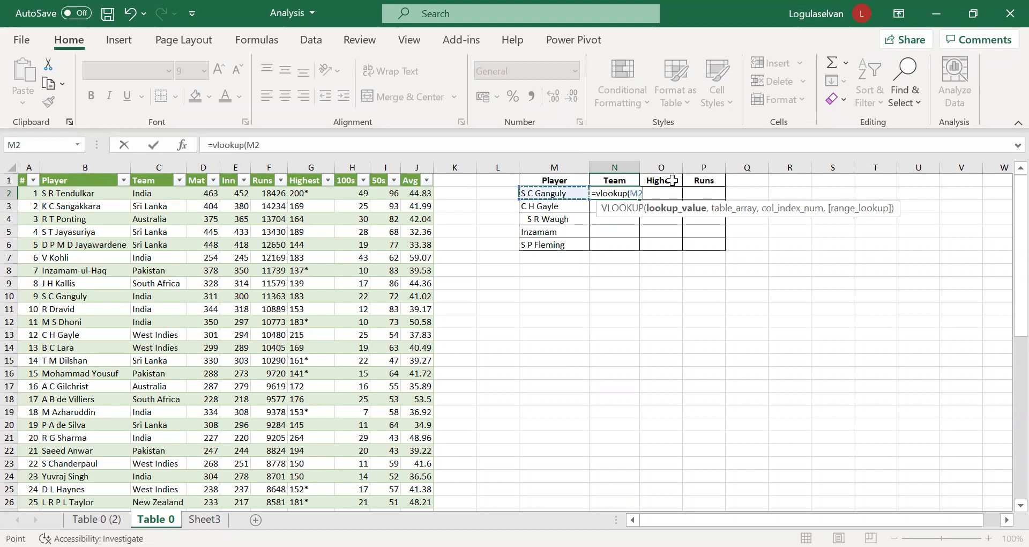
text(,)
click(98, 180)
key(ctrl+shift+Right)
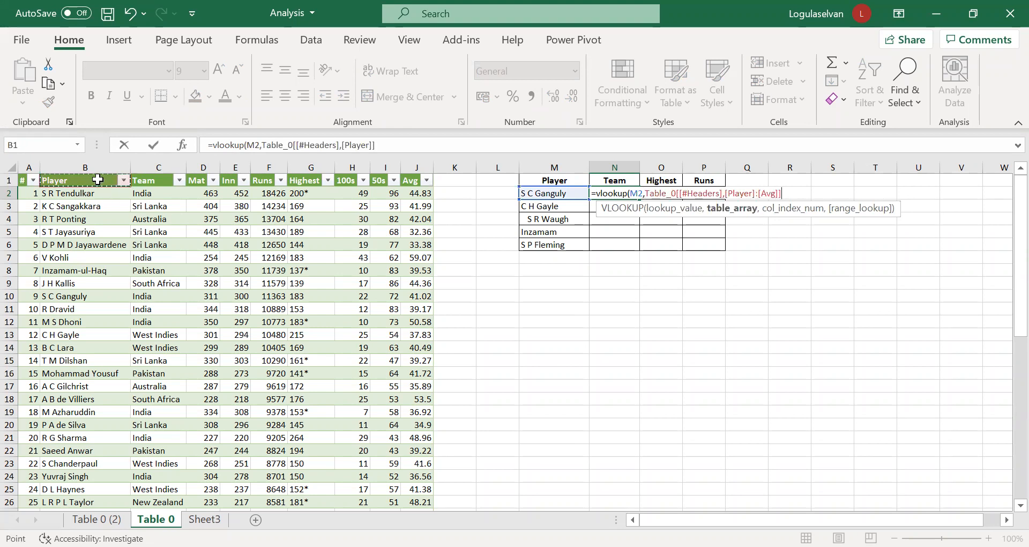
key(ctrl+shift+Down)
text(,2)
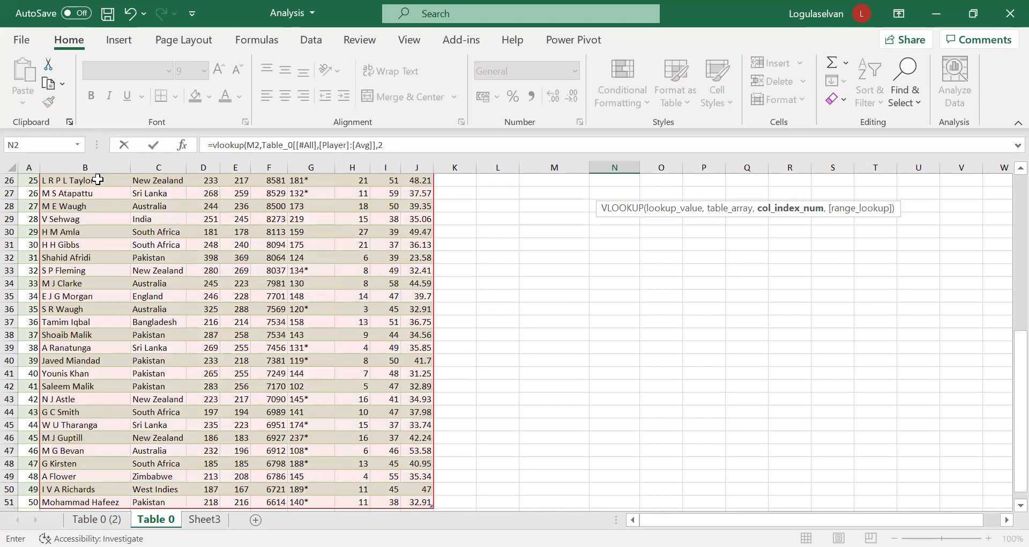
text(,0)
key(Return)
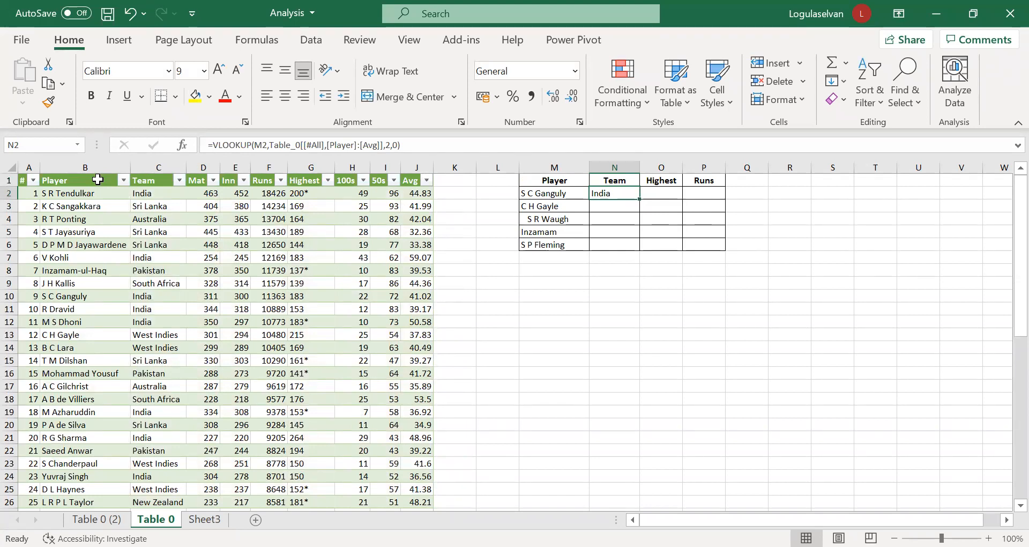
key(Right)
key(Right)
key(Left)
key(Left)
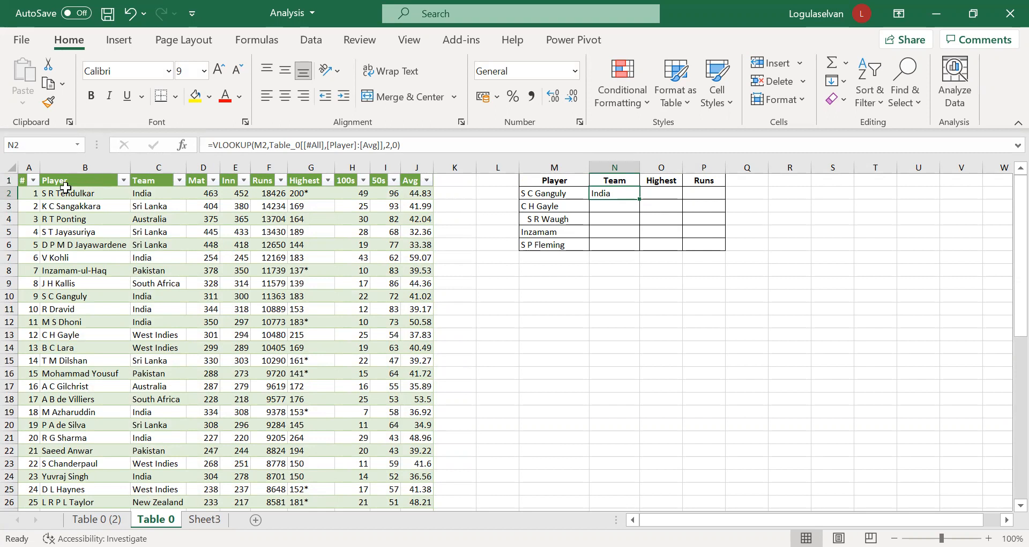
Step: Replace the column index in the N2 VLOOKUP formula with the array {2,6,5}
click(387, 145)
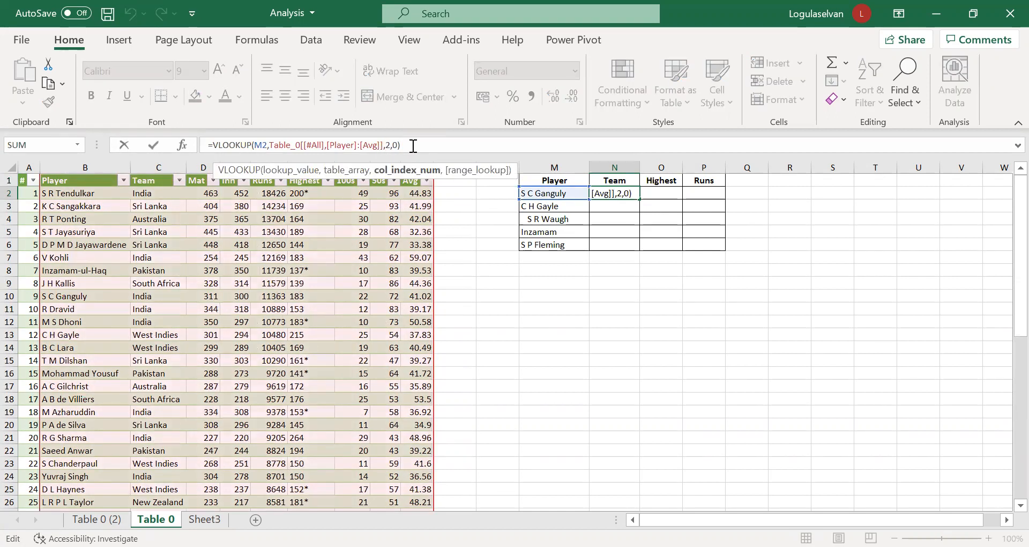
text({2)
text(,)
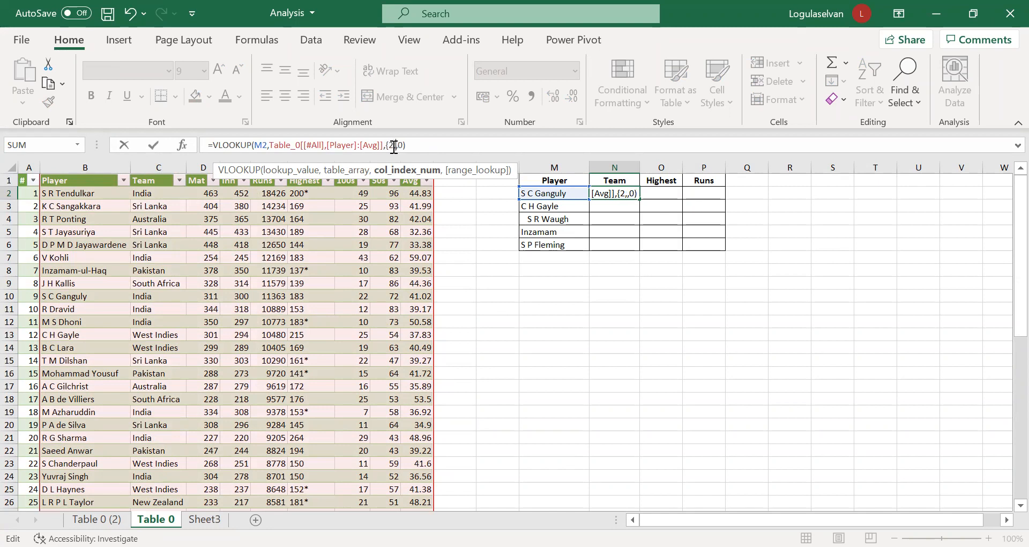
text(6,5})
key(Return)
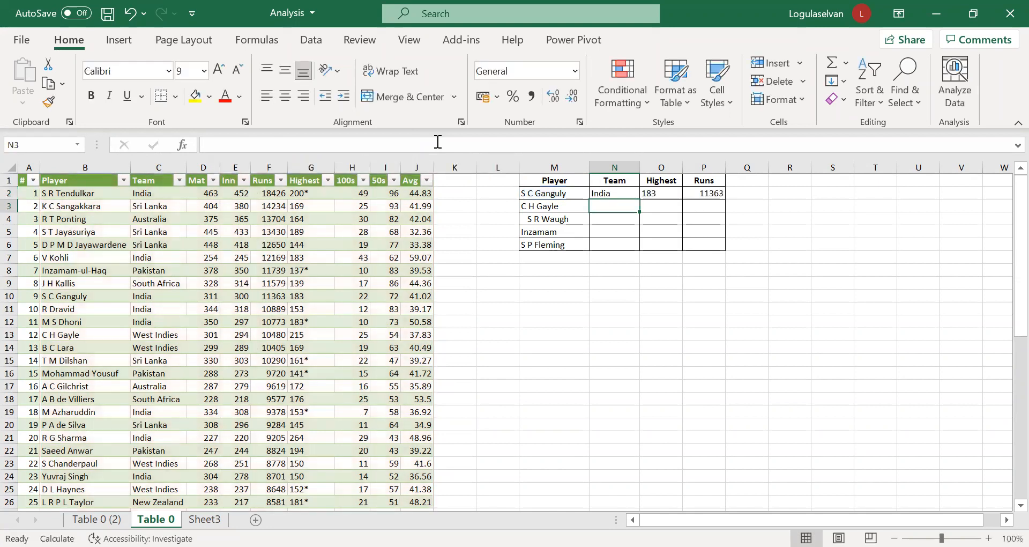
Step: Fill the VLOOKUP formula from N2 down into N3
key(Up)
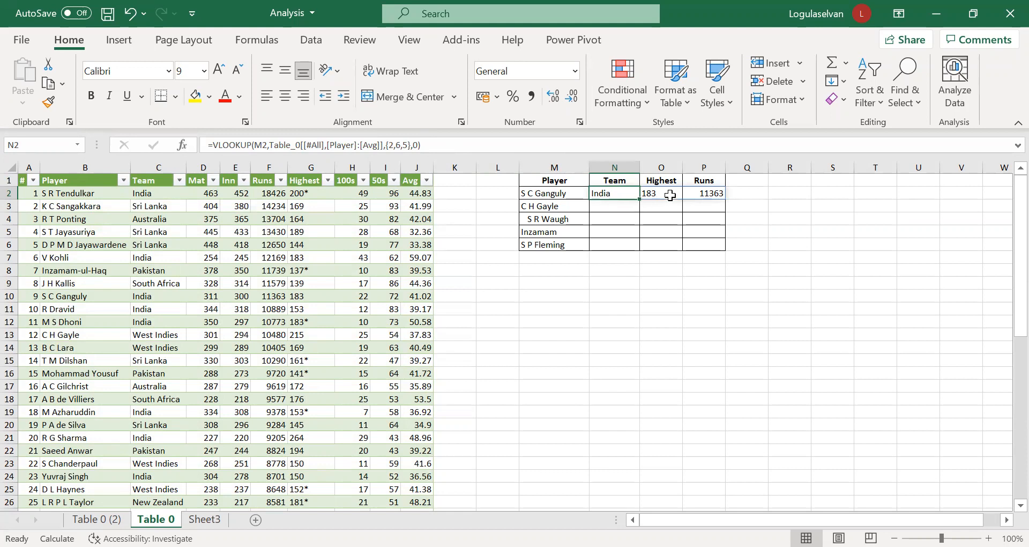
key(Down)
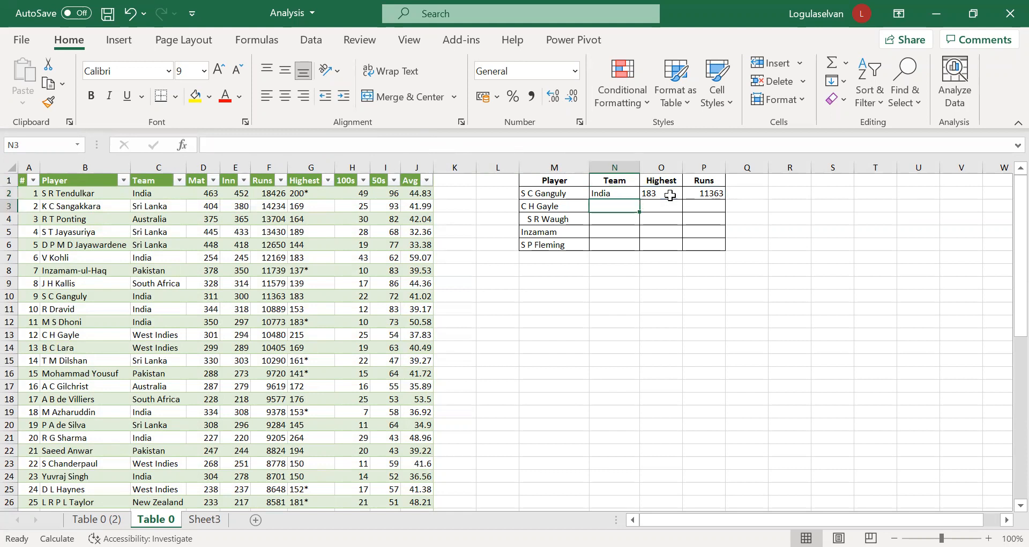
key(ctrl+d)
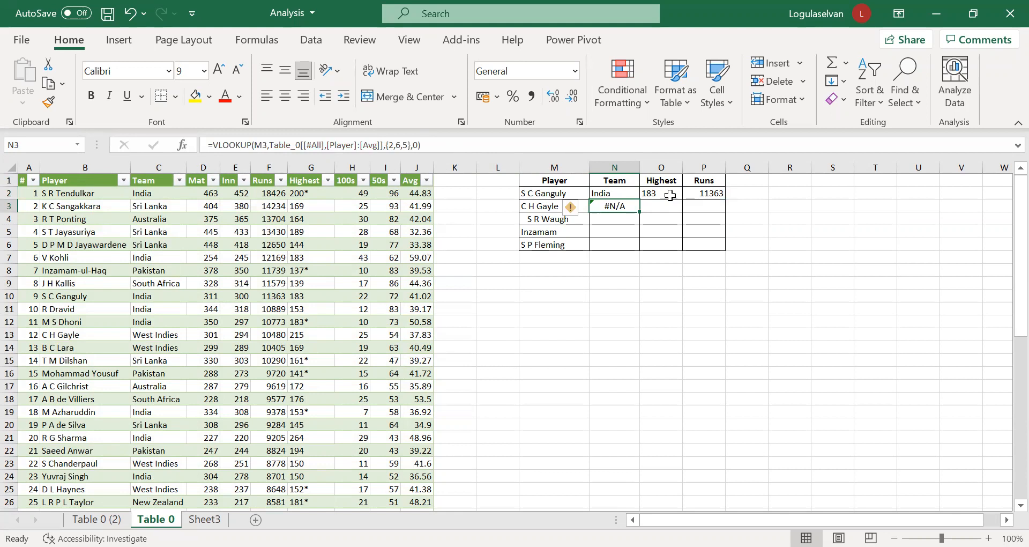
Step: Check the player name in M3 for trailing spaces
key(Left)
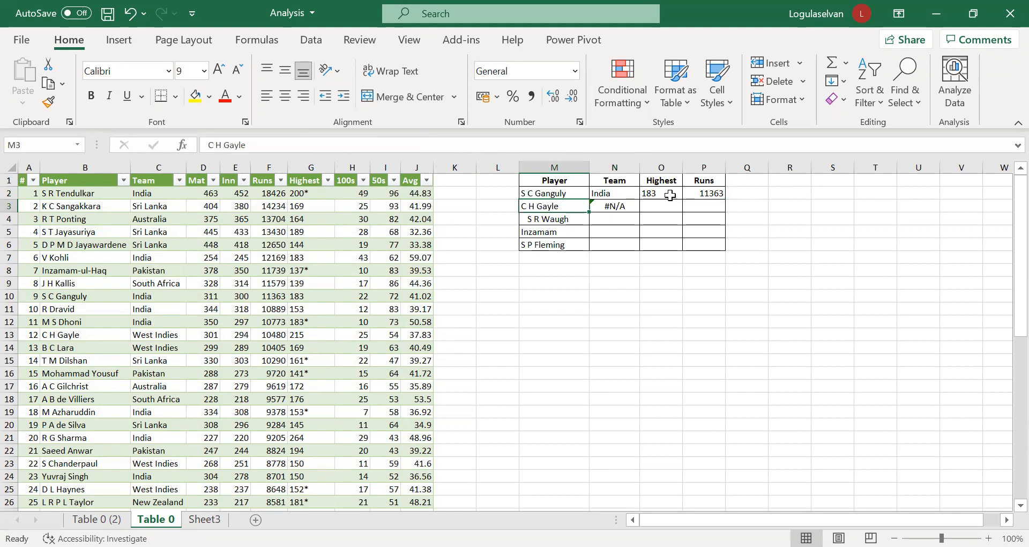
double_click(573, 206)
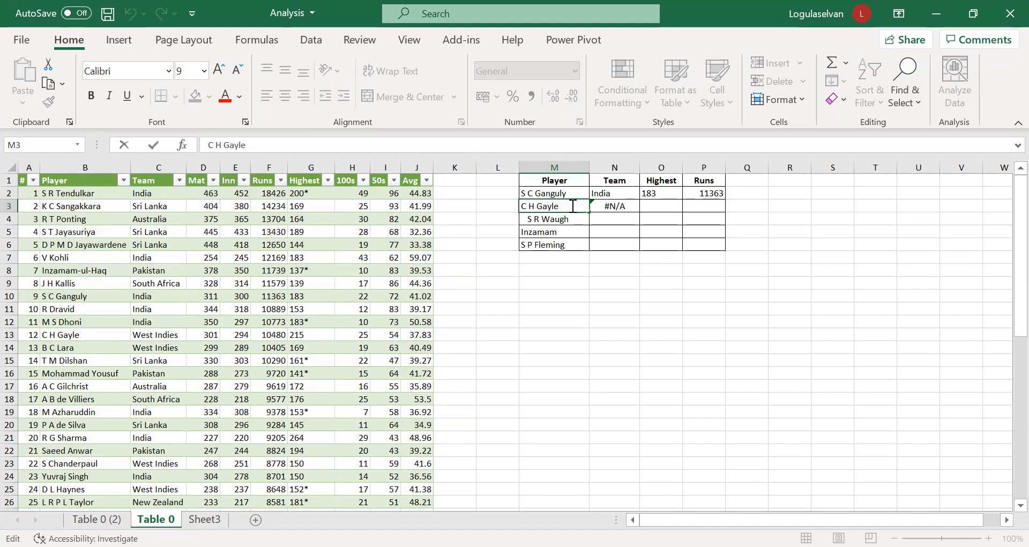
key(Return)
click(572, 206)
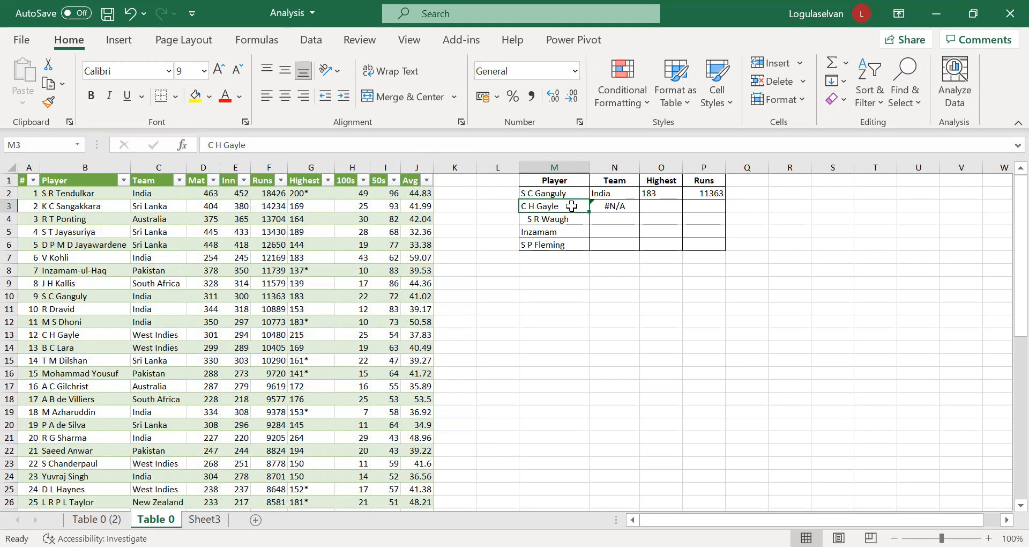
key(Right)
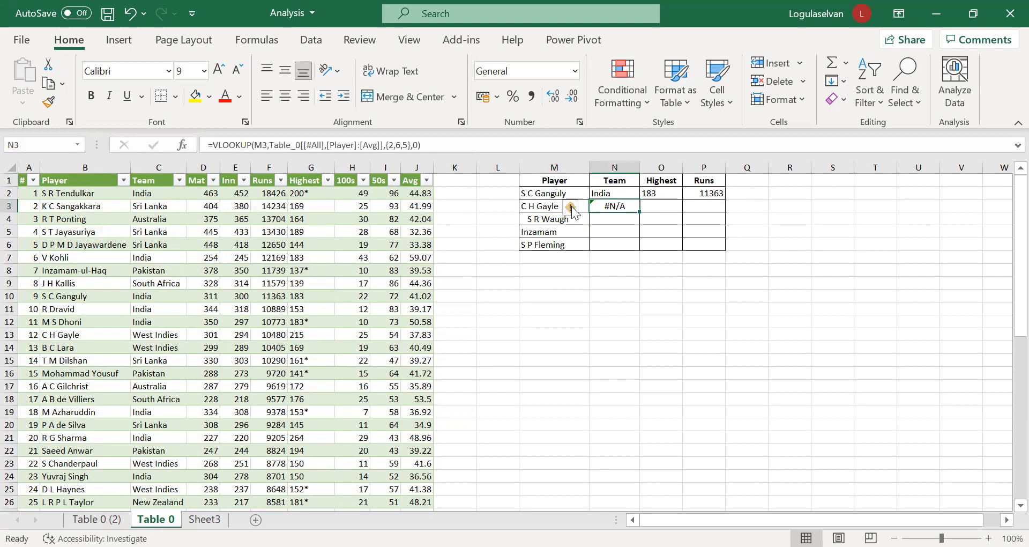
Step: Wrap the lookup value M3 in TRIM in the N3 formula and fill that formula down into N4
click(253, 145)
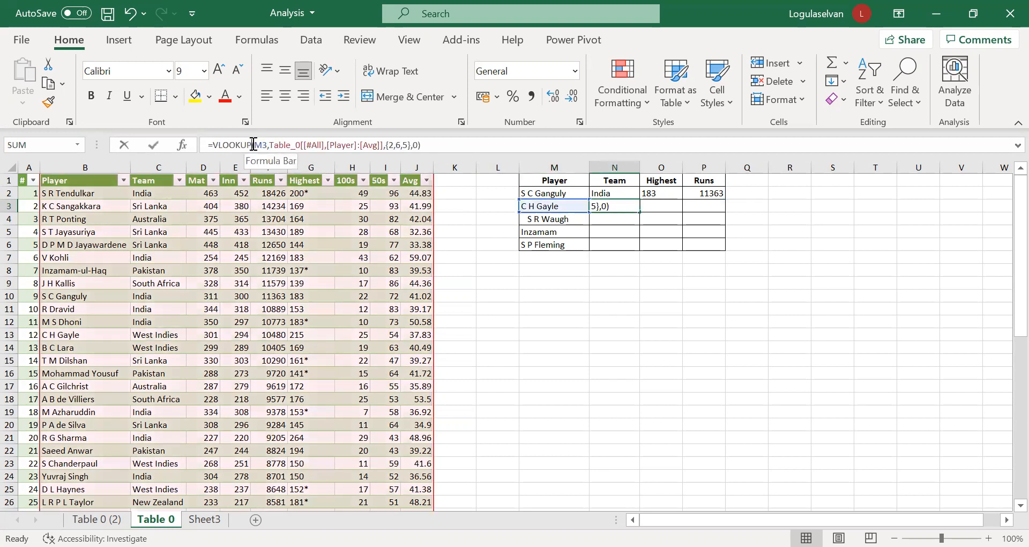
click(290, 145)
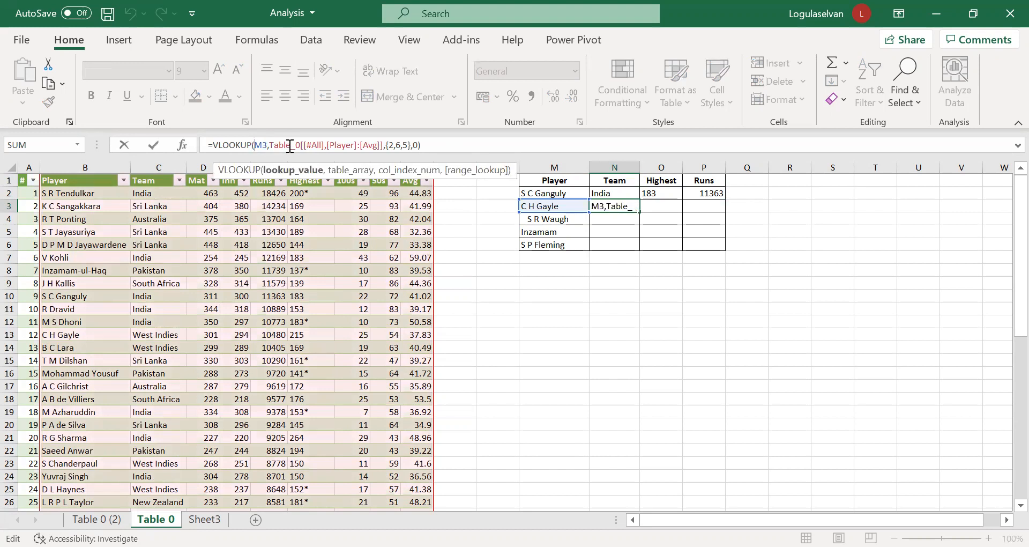
text(t)
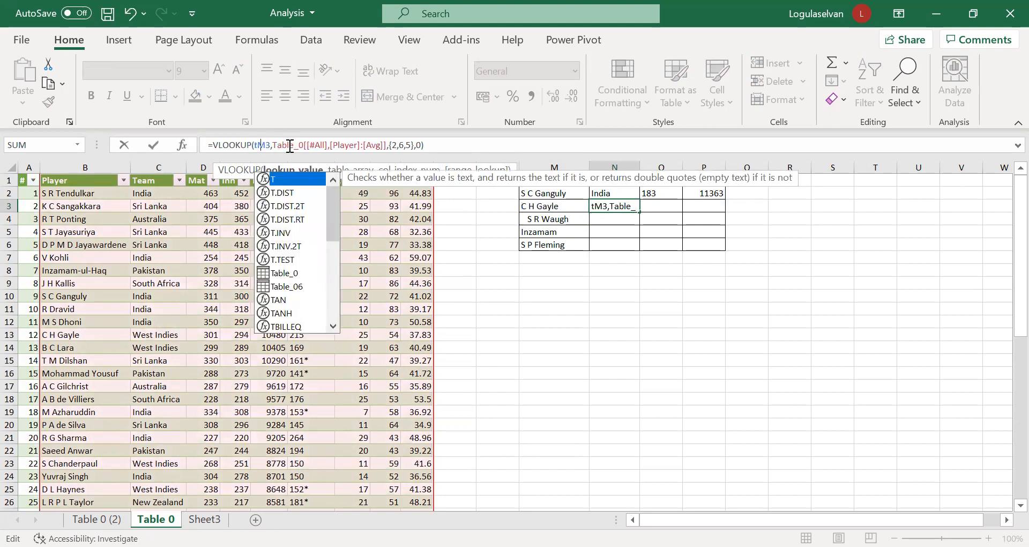
text(rim()
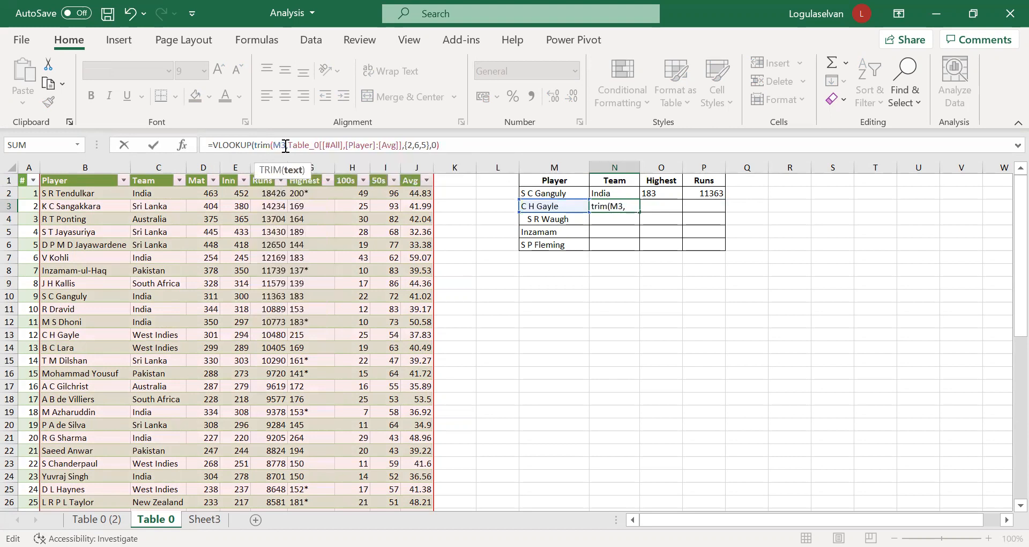
text())
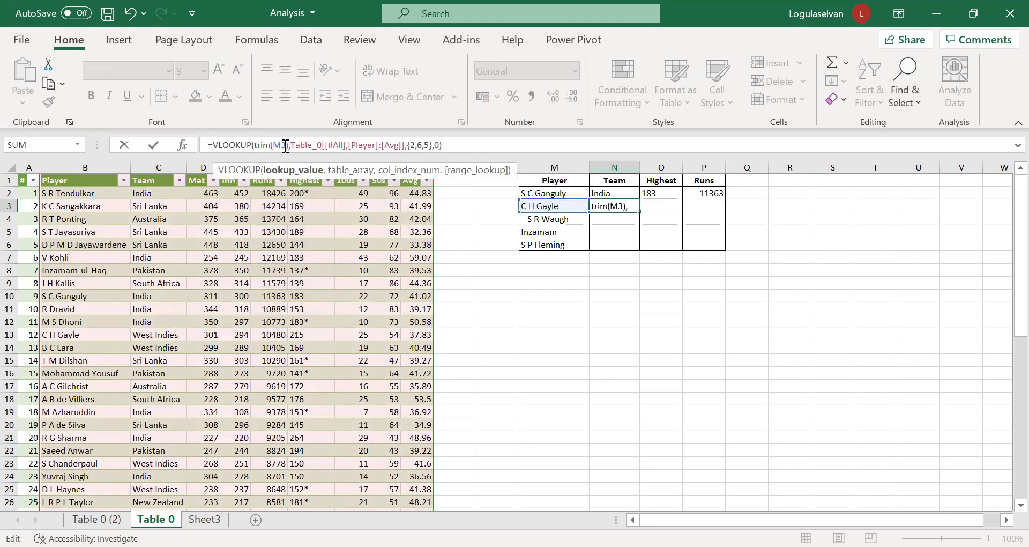
key(ctrl+Return)
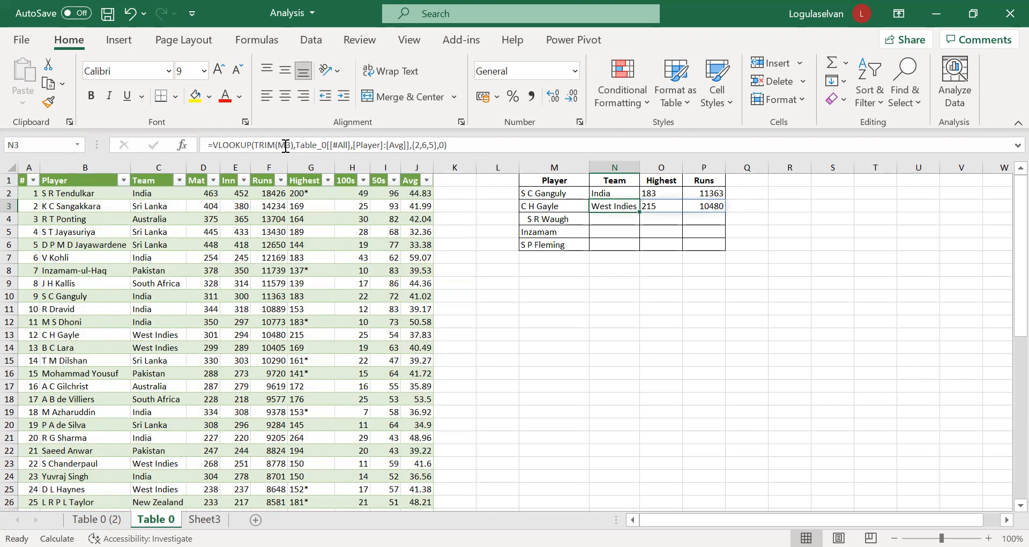
key(Return)
key(ctrl+d)
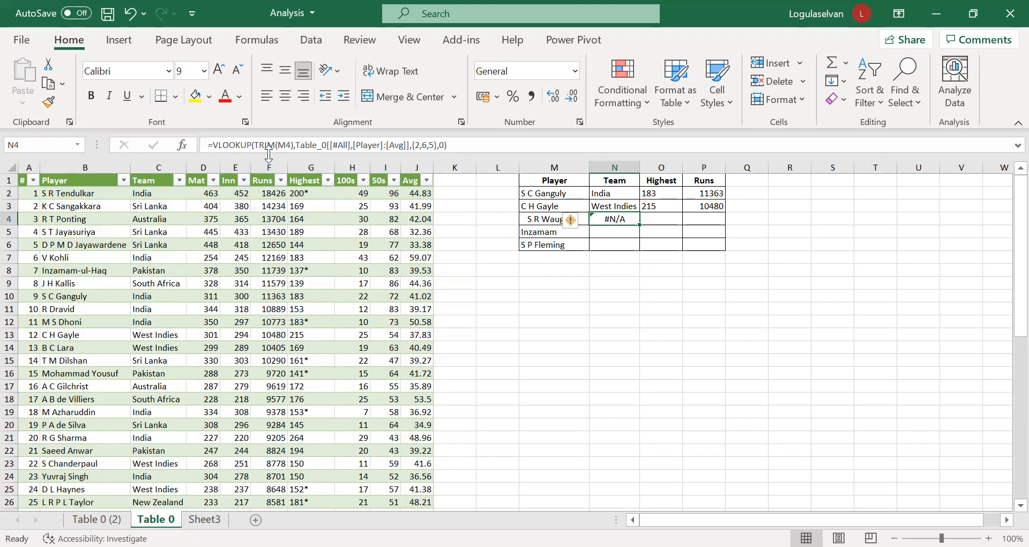
Step: Copy the player name in M4 without its leading spaces and search the sheet for it
click(543, 217)
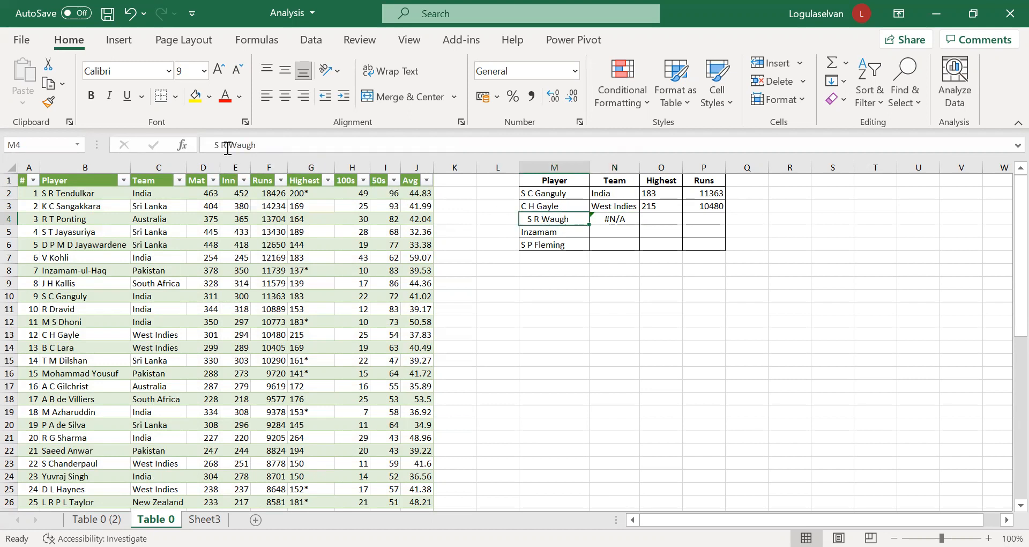
drag(254, 144, 213, 144)
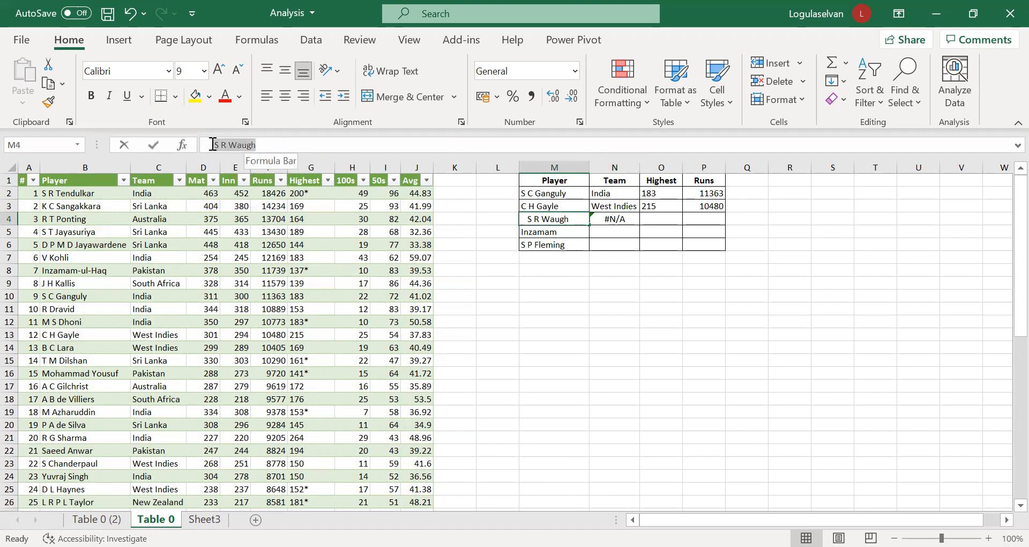
key(ctrl+c)
key(Escape)
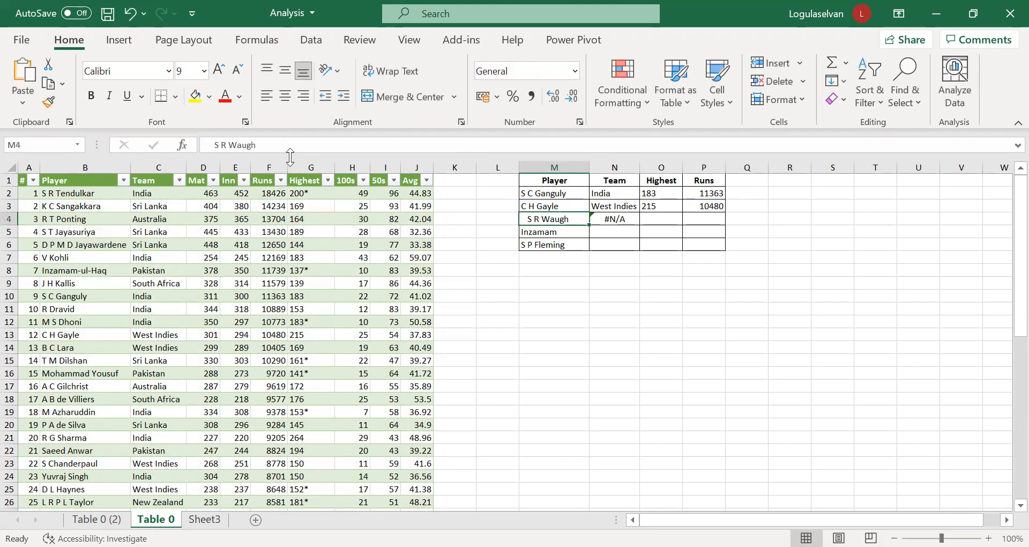
key(ctrl+f)
key(ctrl+v)
key(Return)
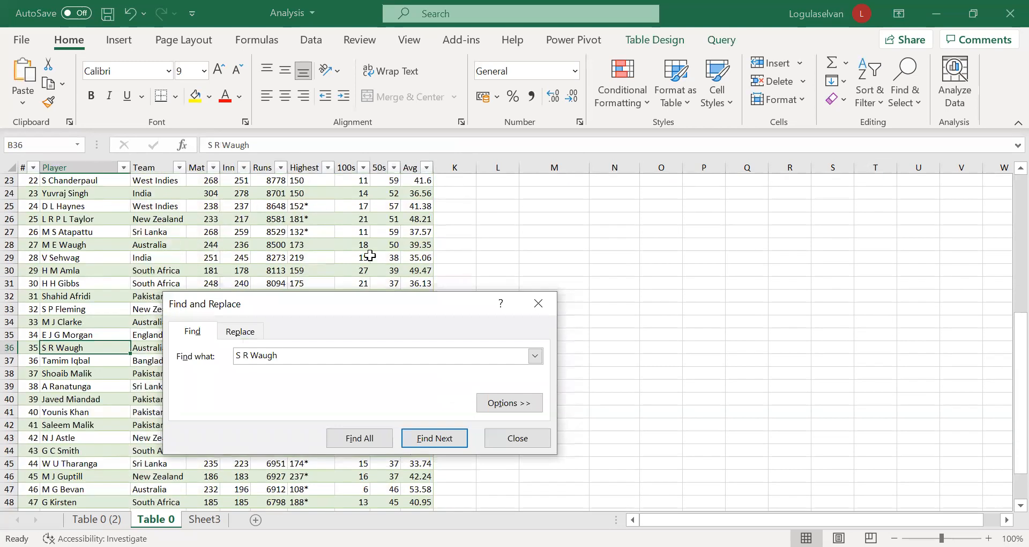
click(513, 437)
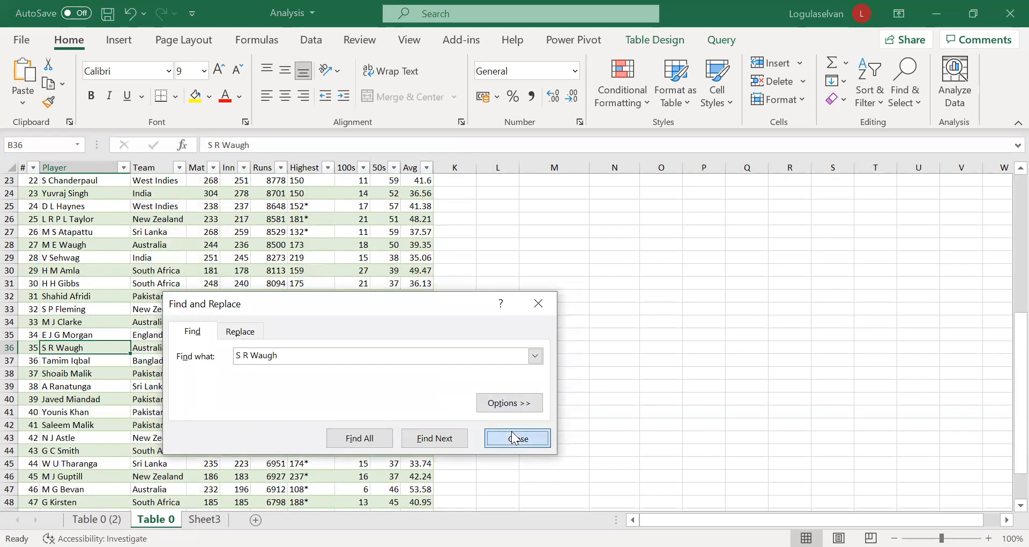
Step: Check the matching player name in B36 for trailing spaces and return to cell N4
double_click(105, 348)
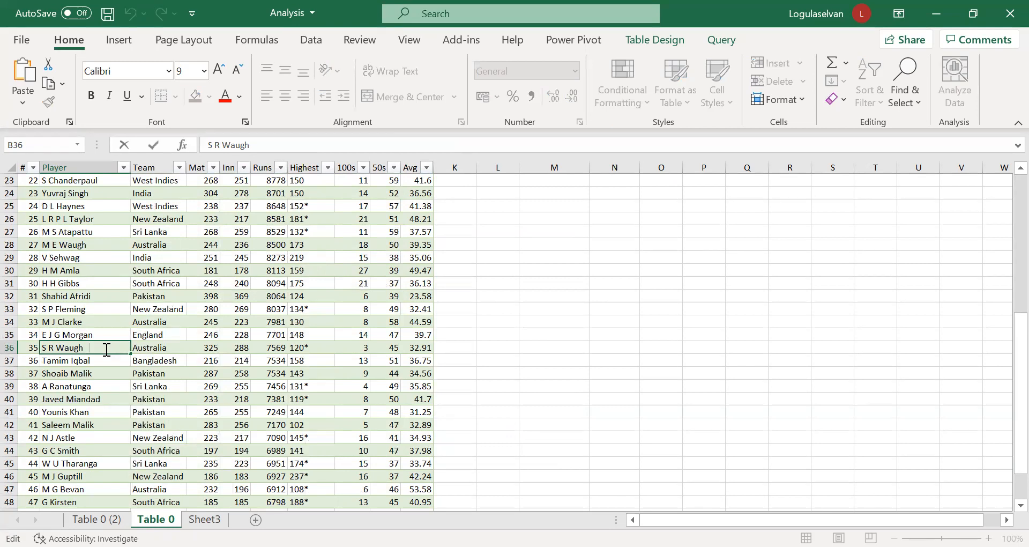
key(Return)
key(Up)
key(ctrl+Up)
key(Right)
key(Right)
key(Right)
key(Right)
key(Right)
key(Right)
key(Right)
key(Right)
key(Right)
key(Right)
key(Right)
key(Right)
key(Down)
key(Down)
key(Down)
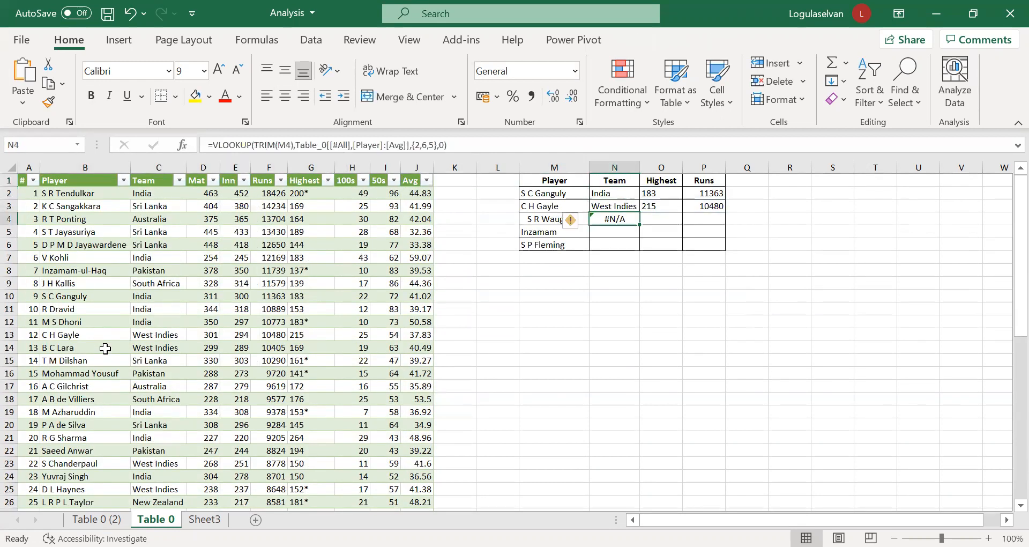
Step: Wrap the table array Table_0[[#All],[Player]:[Avg]] in TRIM in the N4 VLOOKUP formula
click(296, 145)
text(t)
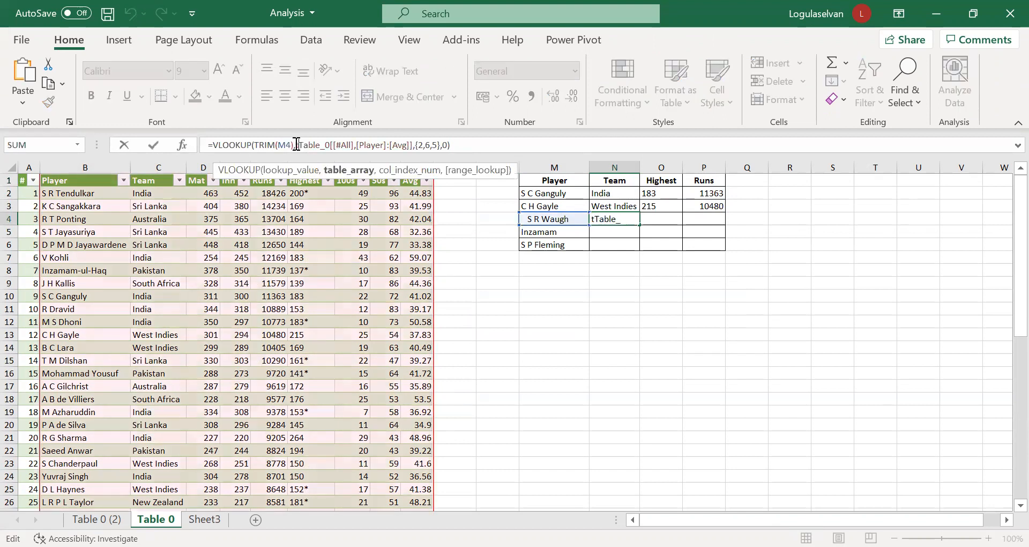
text(rim()
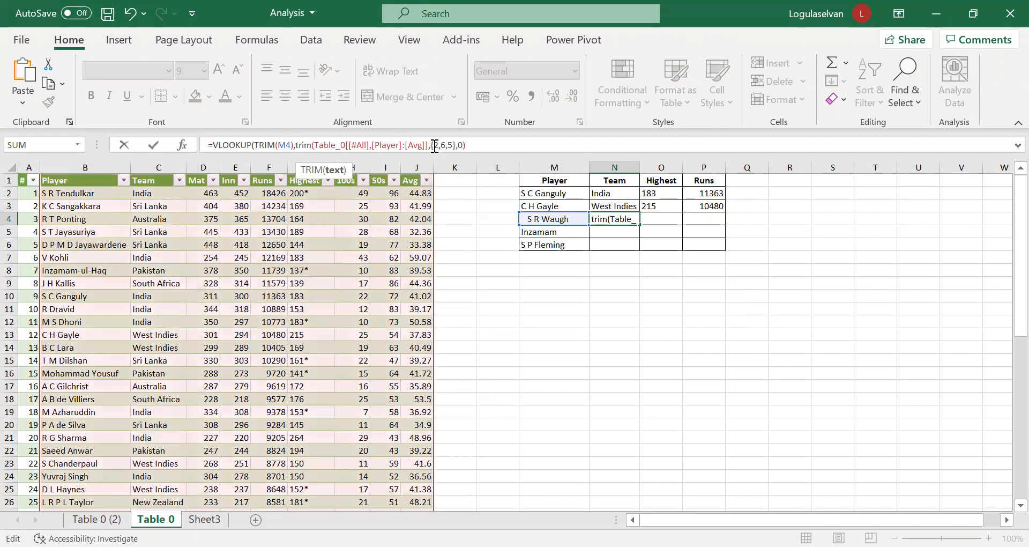
click(429, 145)
text())
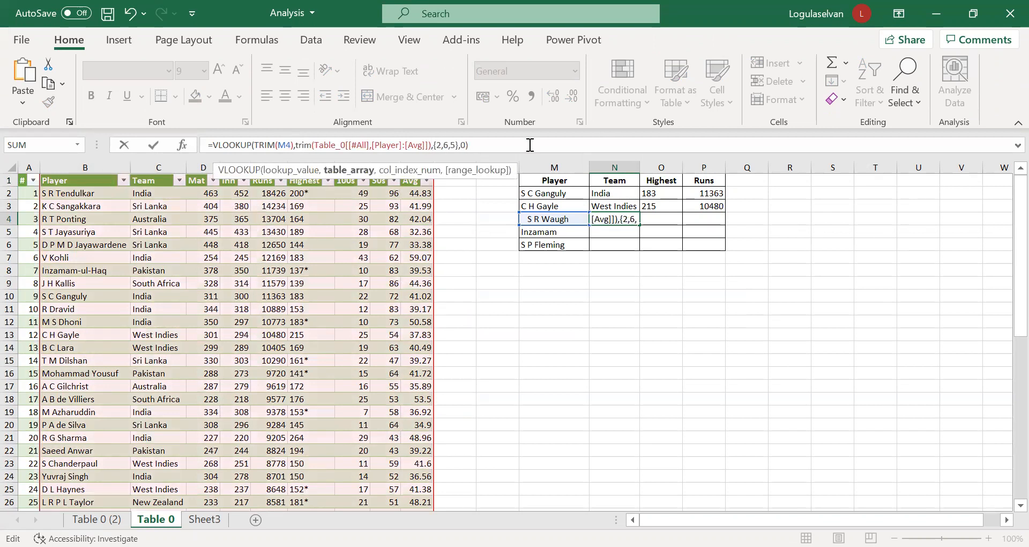
key(Return)
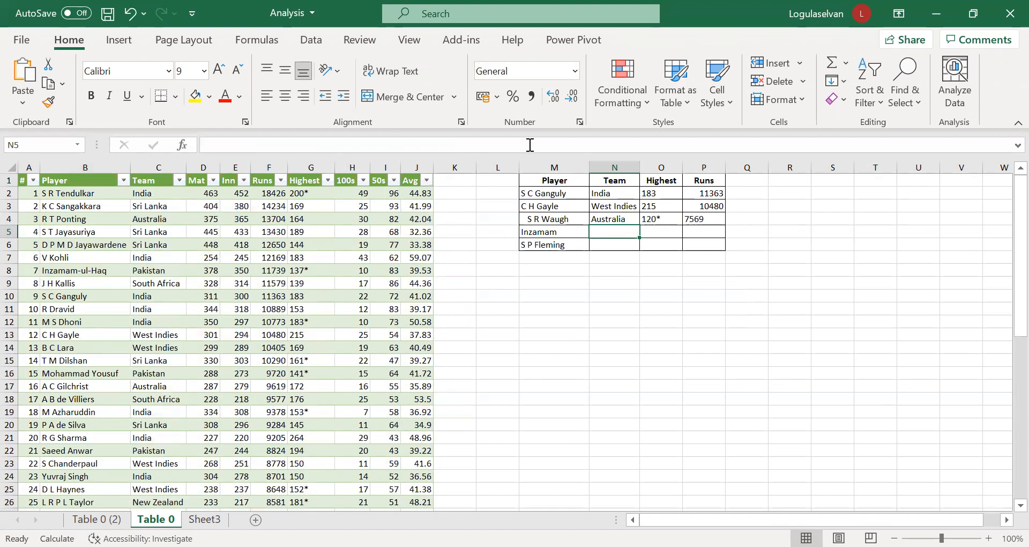
Step: Fill the TRIM-wrapped VLOOKUP formula from N4 down into N5
key(Up)
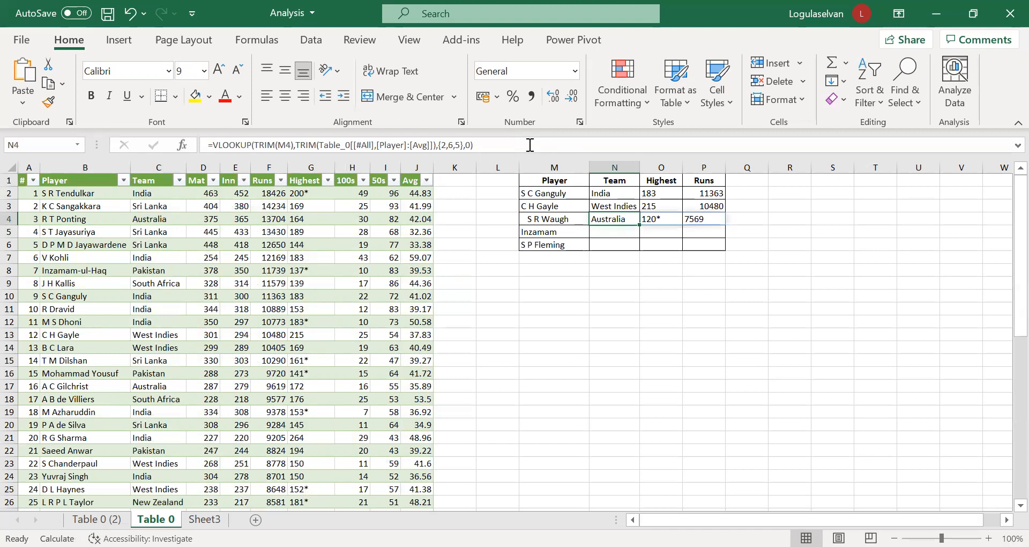
key(Down)
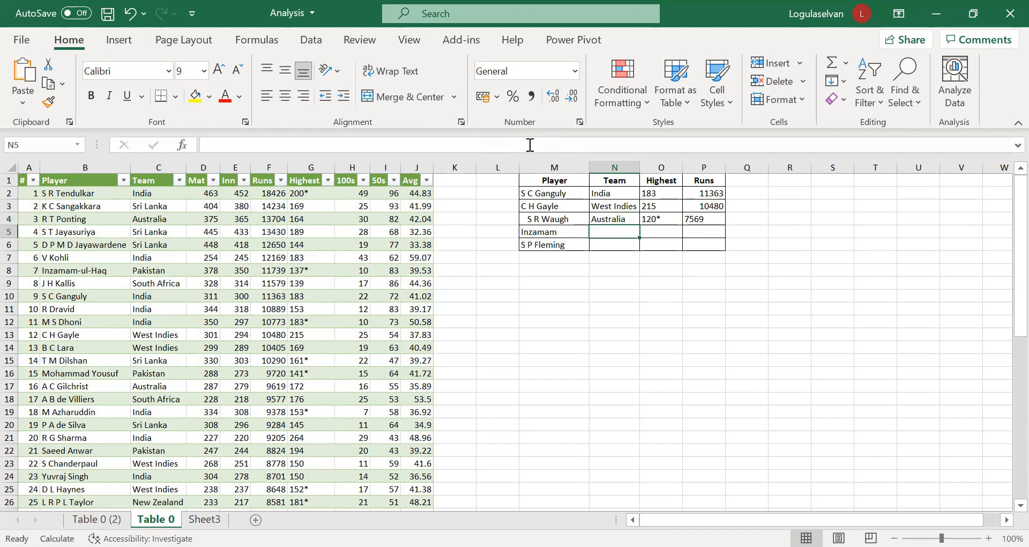
key(ctrl+d)
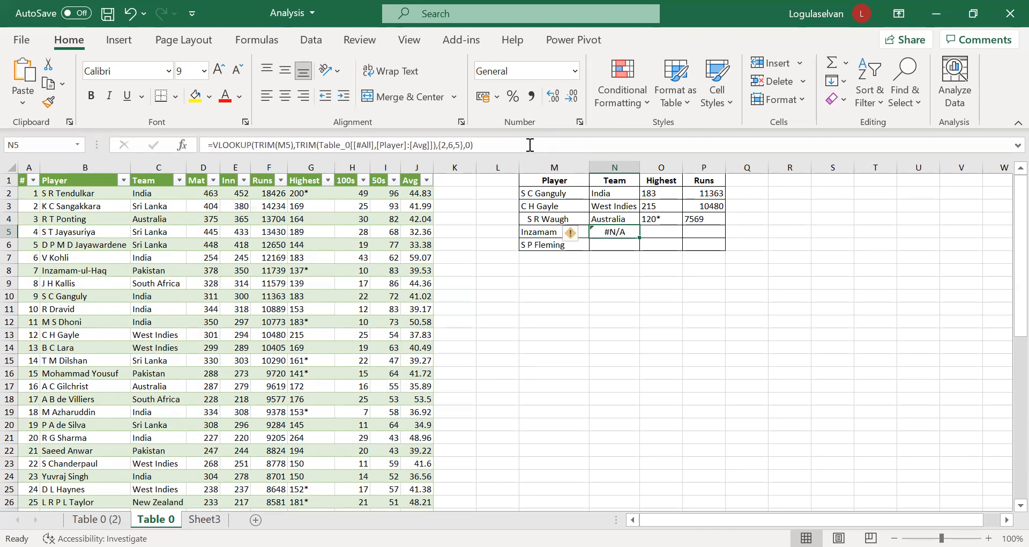
Step: Copy the player name in M5 and search the sheet for its match in the Player column
key(Left)
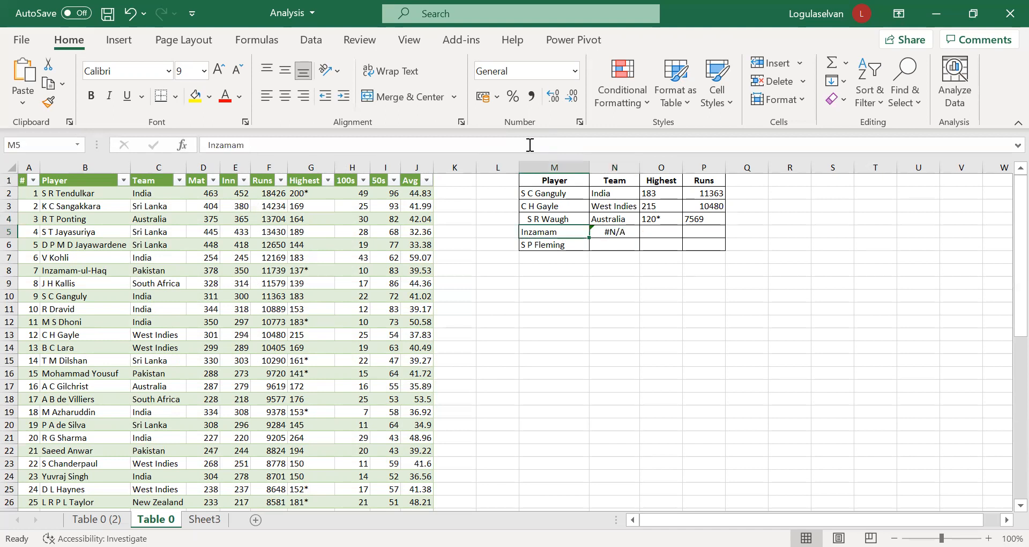
drag(253, 145, 185, 150)
key(Return)
key(Up)
key(ctrl+f)
key(Return)
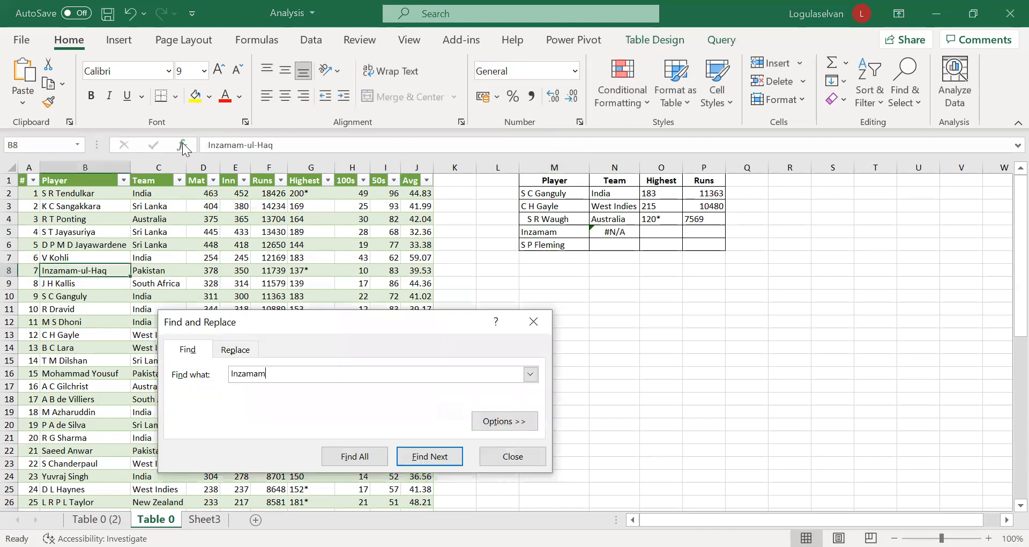
click(511, 457)
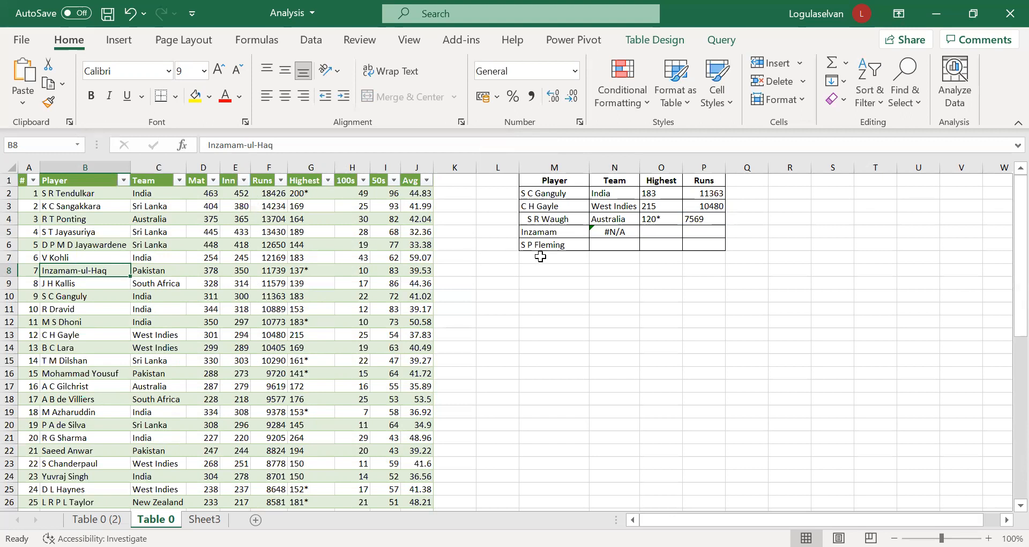
Step: Add wildcards around the lookup value in the N5 VLOOKUP formula so it reads TRIM("*"&M5&"*")
click(543, 232)
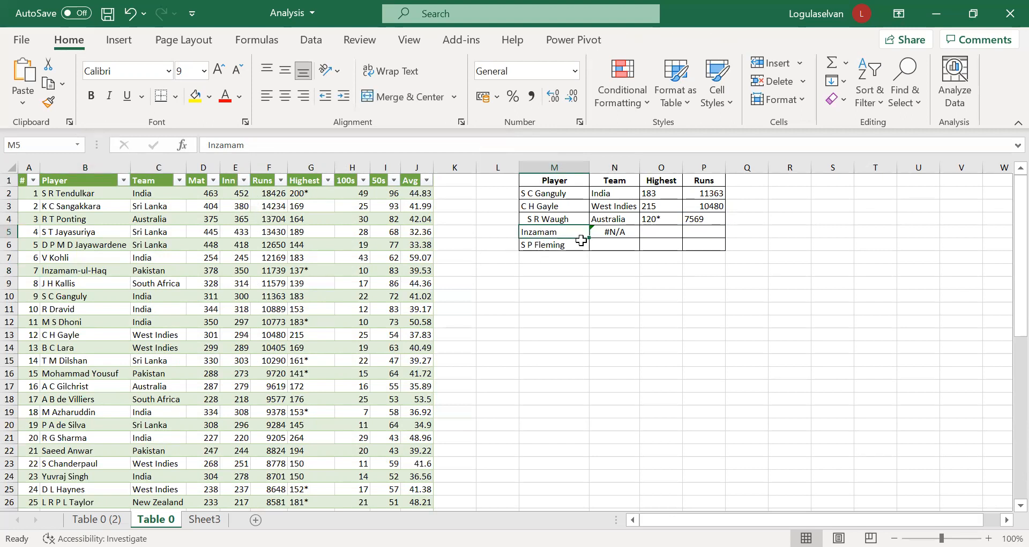
key(Right)
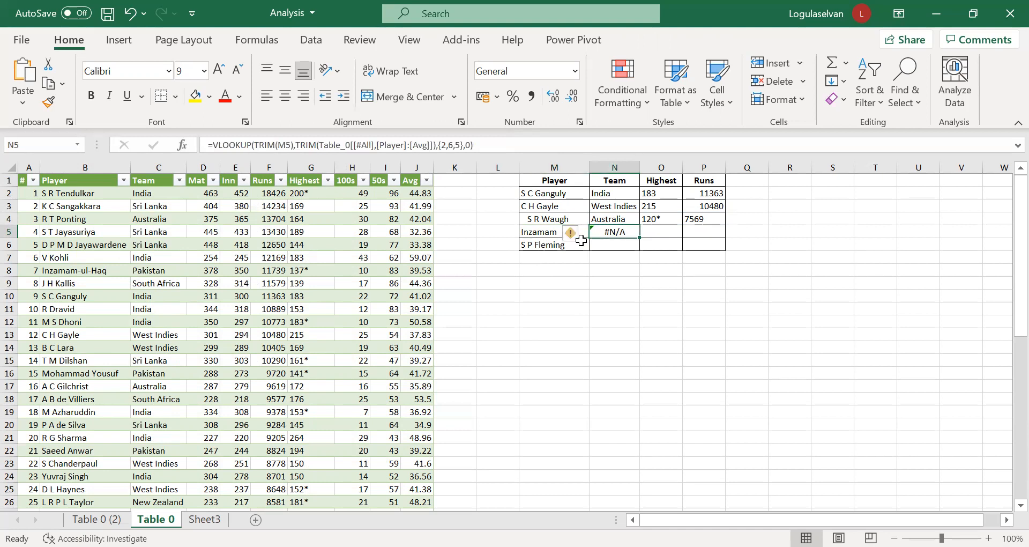
click(280, 145)
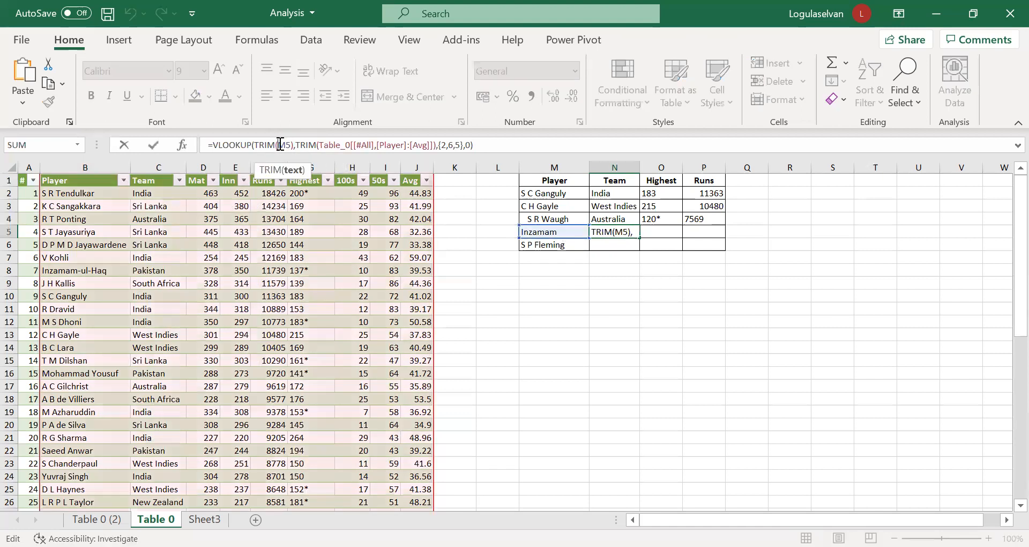
text("")
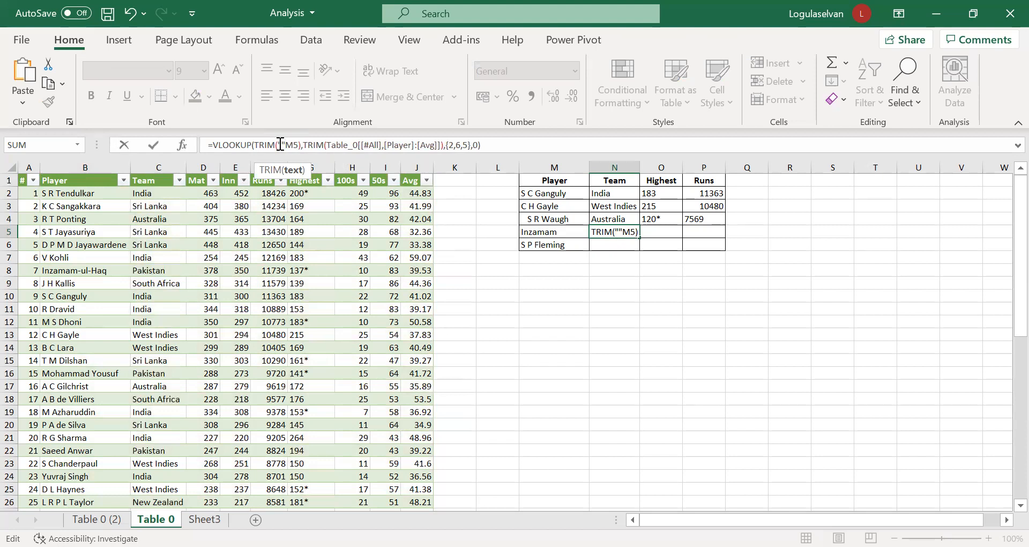
text(*)
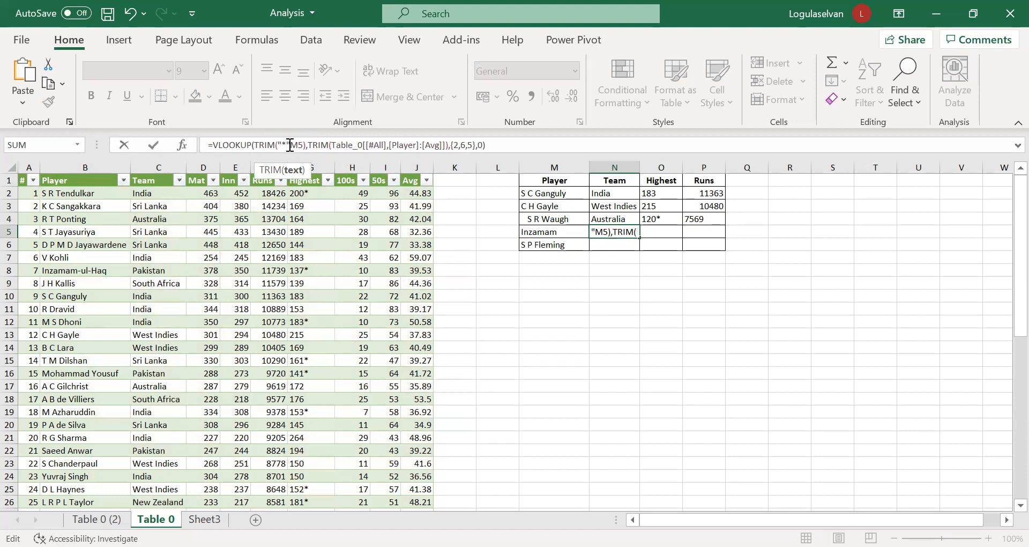
text(&)
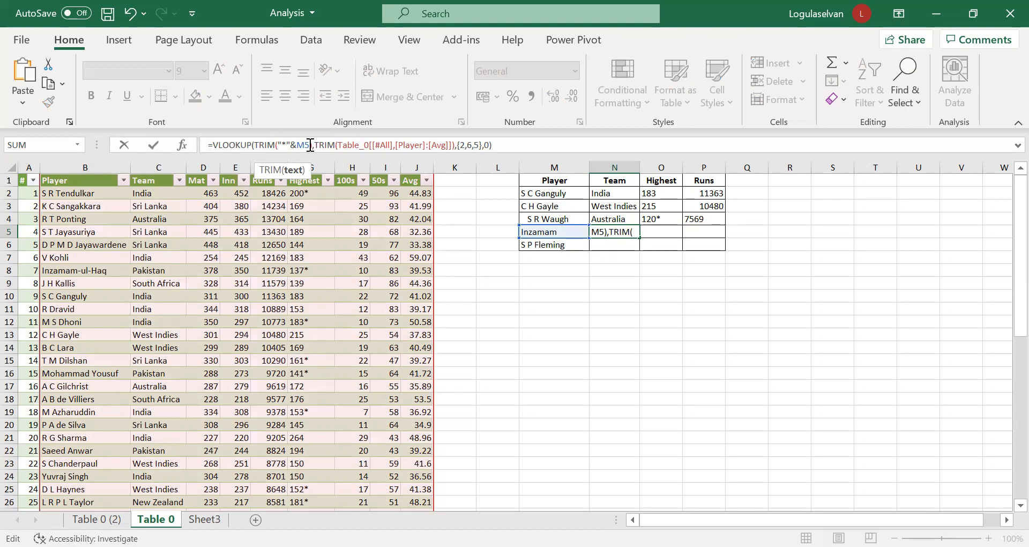
text(&")
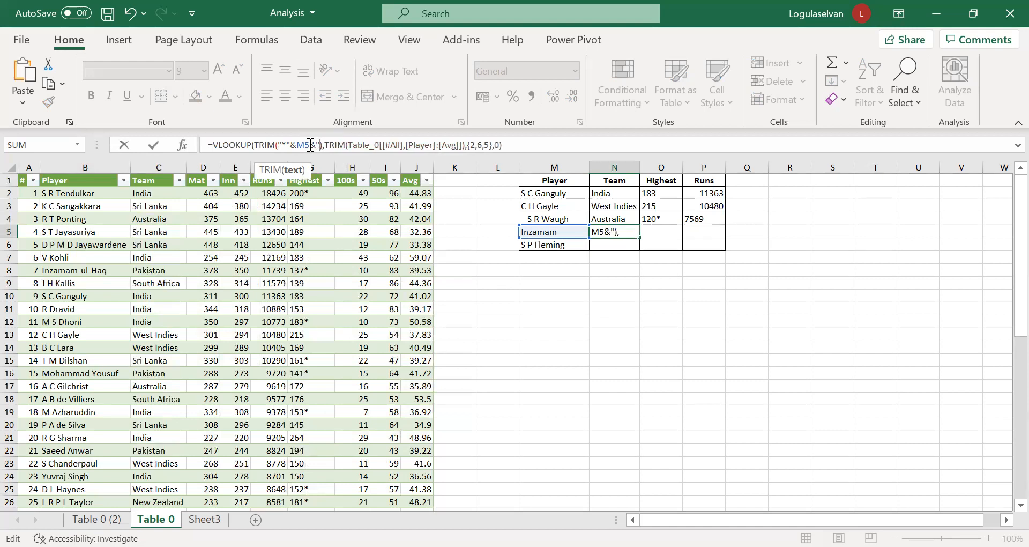
text(*")
text("*)
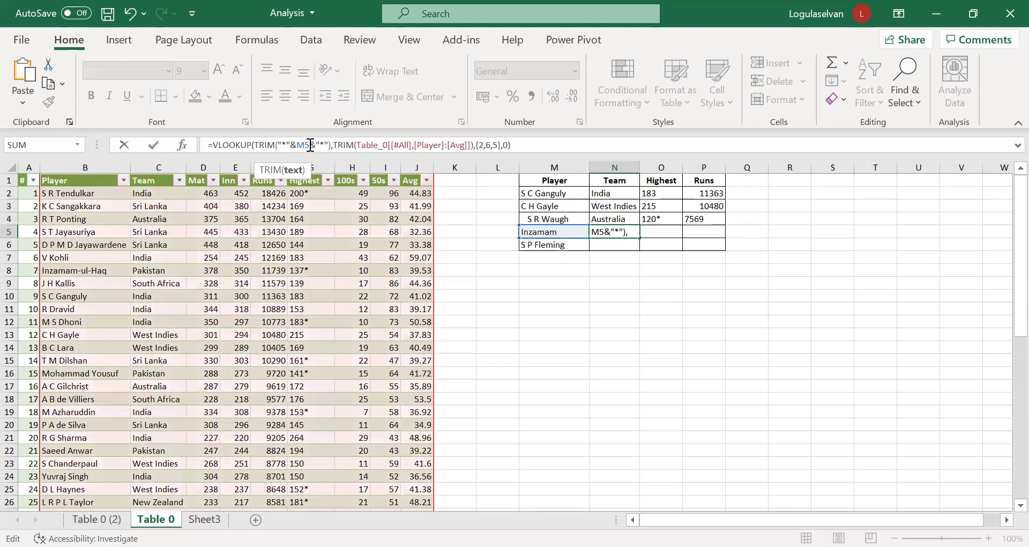
key(Return)
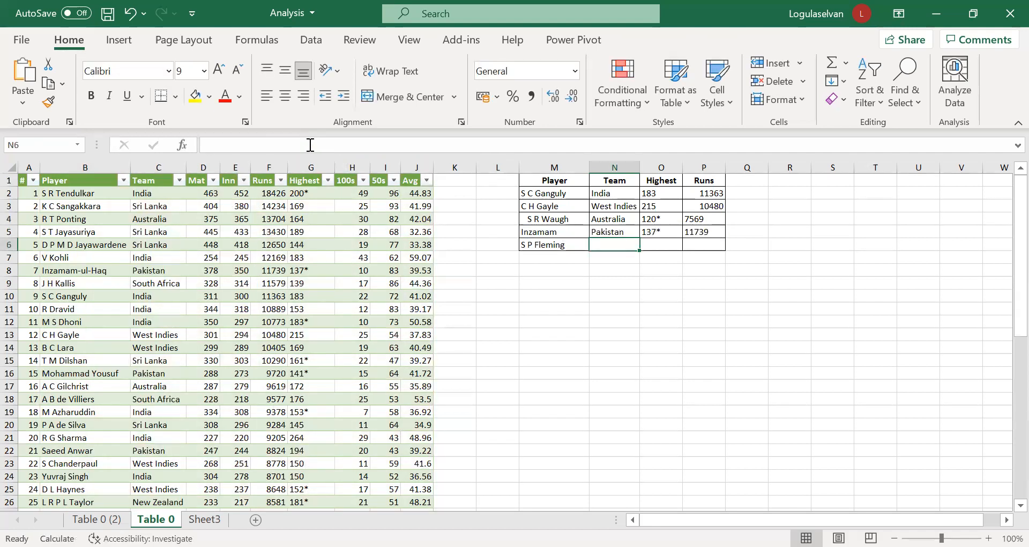
Step: Fill the wildcard VLOOKUP formula from N5 down into N6
key(Up)
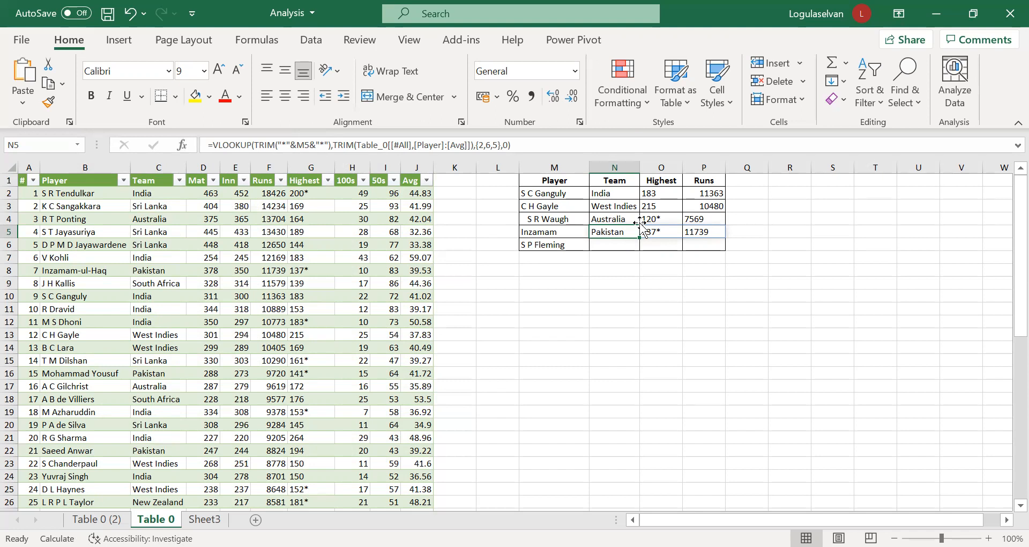
key(Down)
key(ctrl+d)
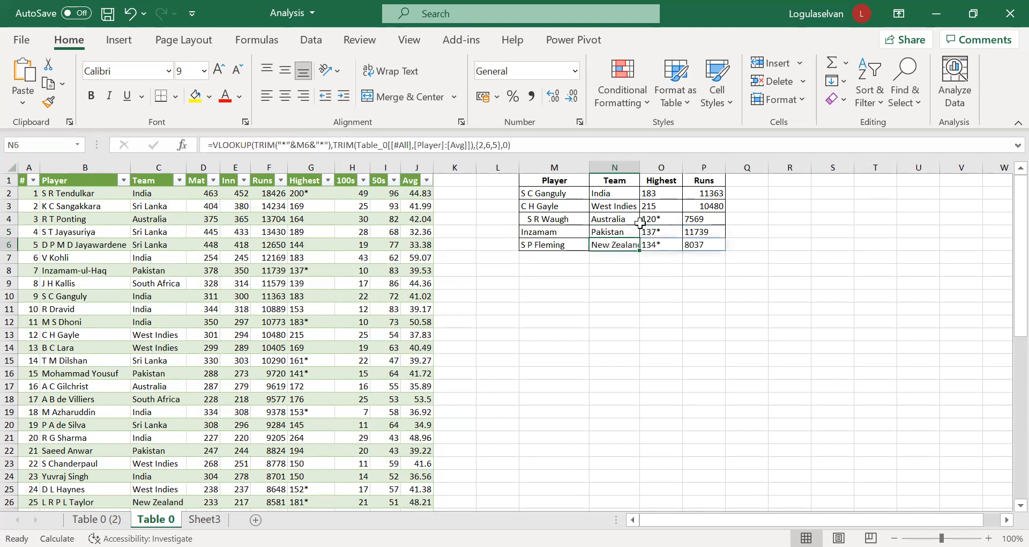